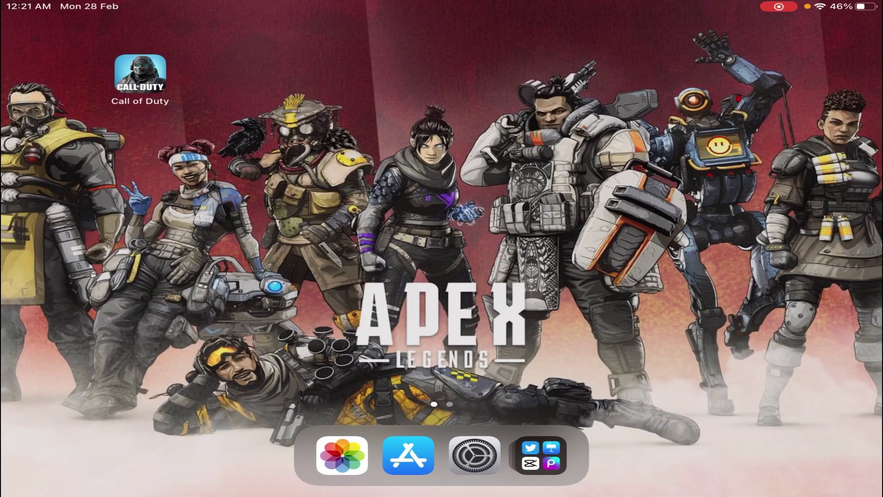
# Step: Open the App Store and go to the Apple ID account's Country/Region settings
pyautogui.click(408, 455)
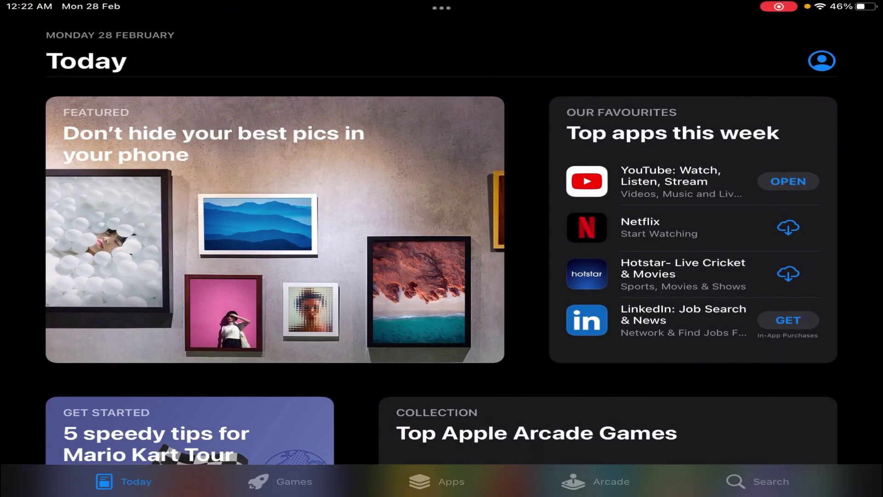
pyautogui.click(821, 60)
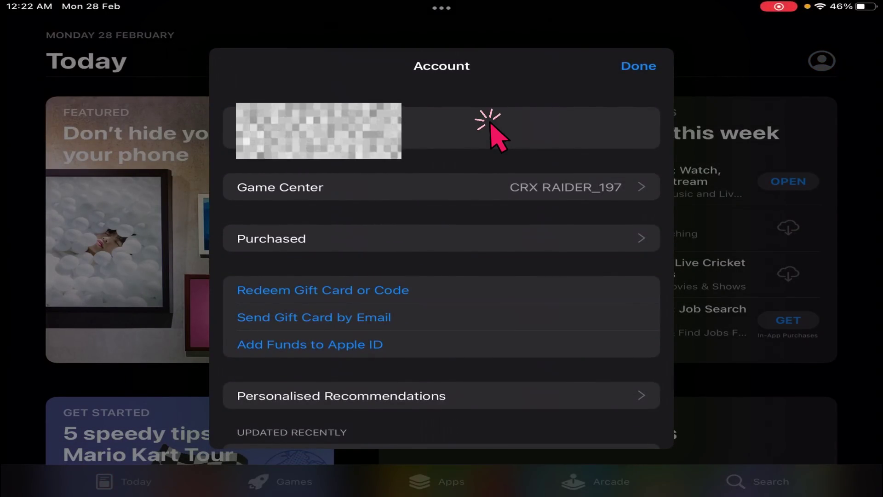
pyautogui.moveTo(491, 125); pyautogui.dragTo(491, 322)
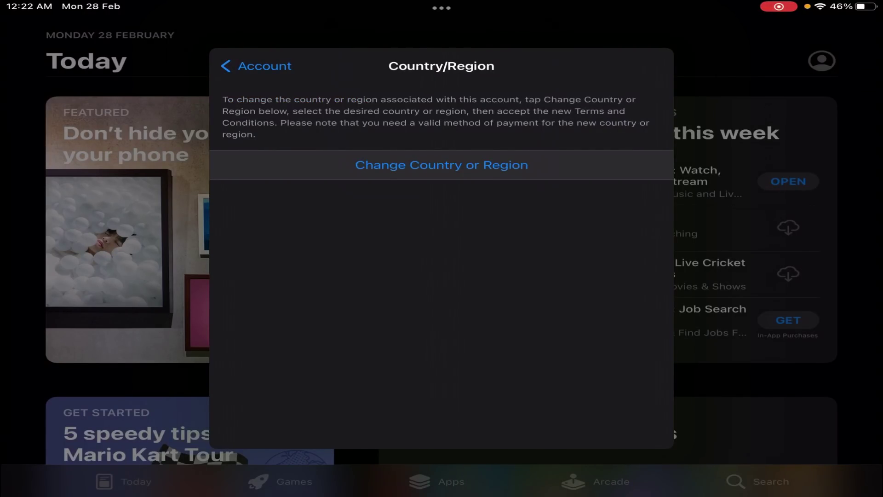
# Step: Choose Singapore from the country list and agree to the Apple Media Services terms
pyautogui.click(441, 165)
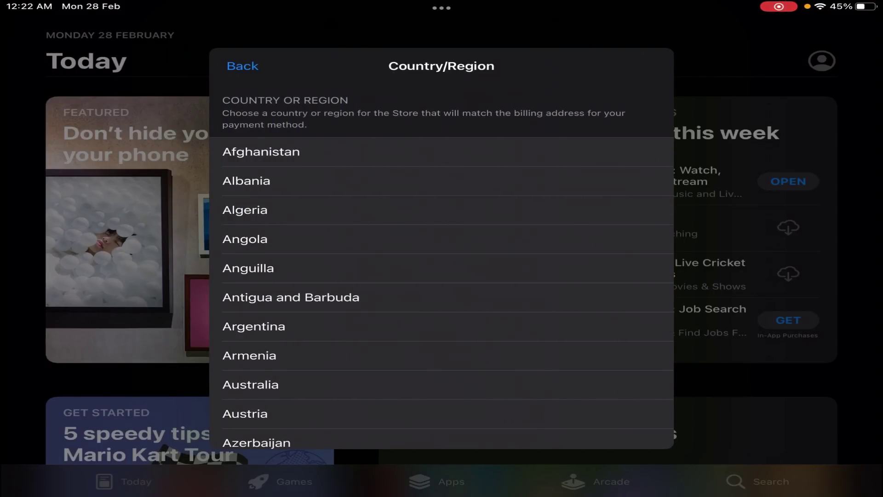
pyautogui.scroll(-2, 442, 276)
pyautogui.scroll(-10, 442, 276)
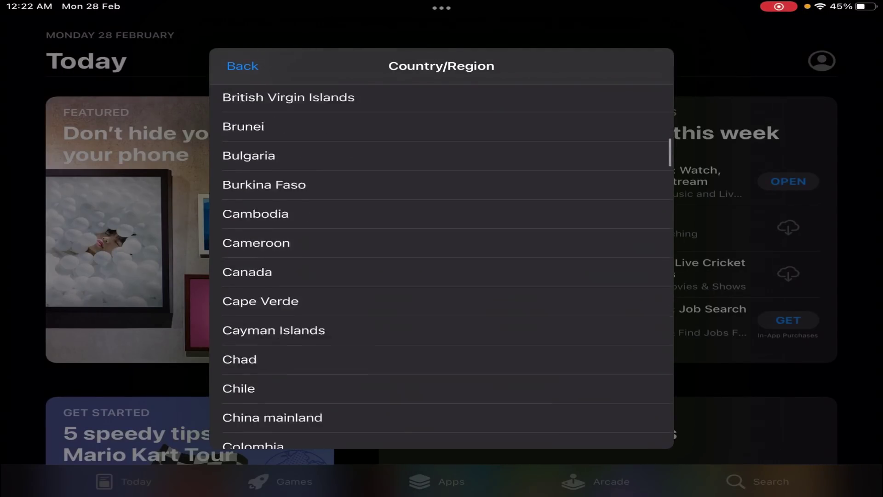
pyautogui.scroll(-5, 442, 276)
pyautogui.scroll(-10, 442, 276)
pyautogui.scroll(-10, 441, 267)
pyautogui.scroll(-8, 442, 267)
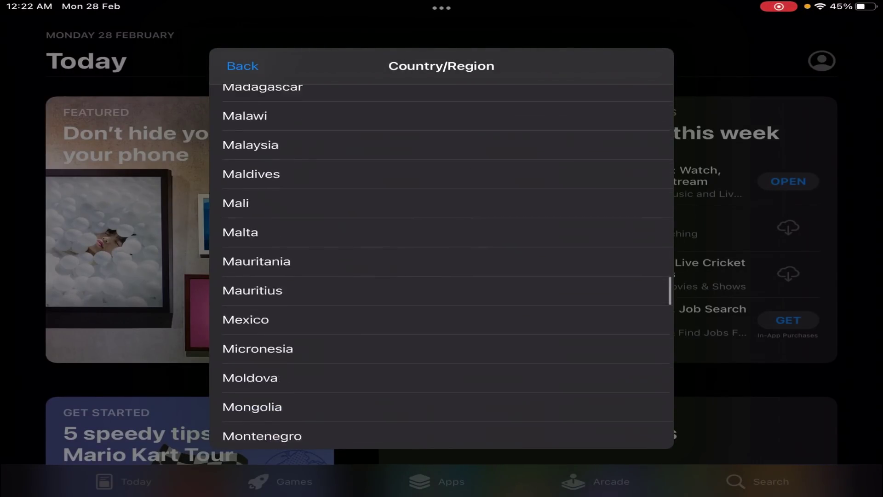
pyautogui.scroll(-10, 441, 267)
pyautogui.scroll(-7, 441, 267)
pyautogui.scroll(-5, 441, 266)
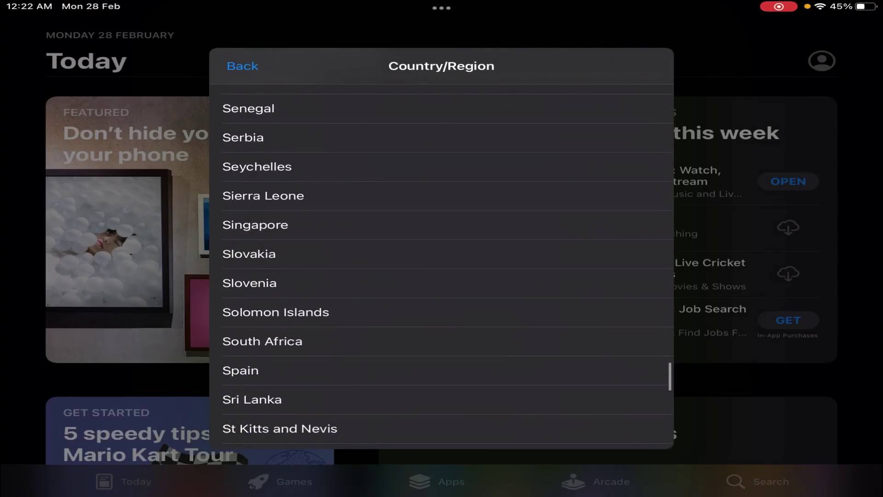
pyautogui.scroll(1, 442, 267)
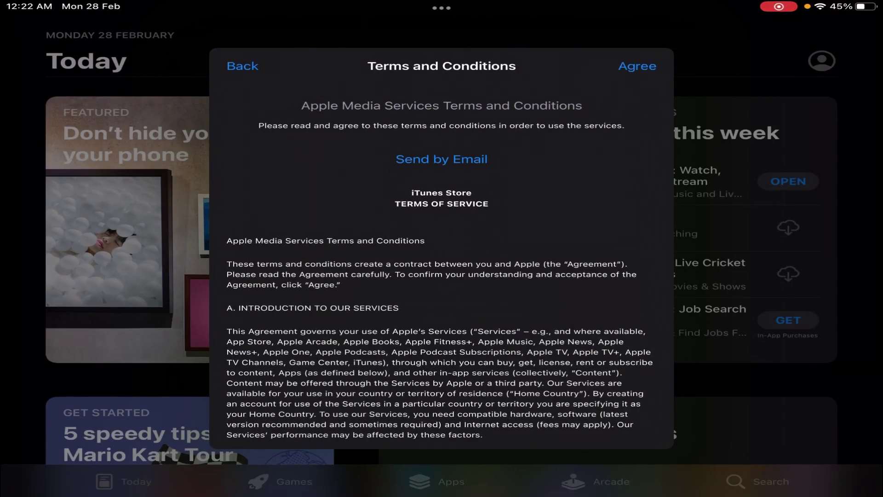
pyautogui.click(637, 66)
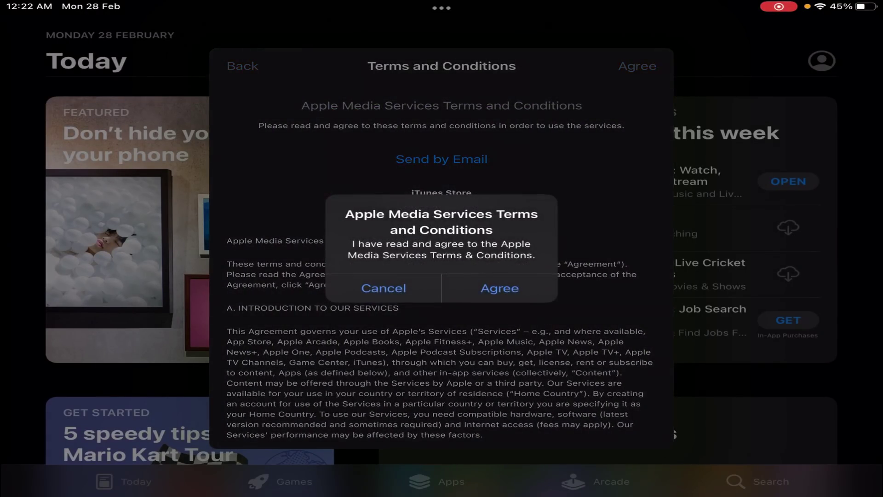
# Step: Confirm the terms agreement and set the payment method to None
pyautogui.click(499, 288)
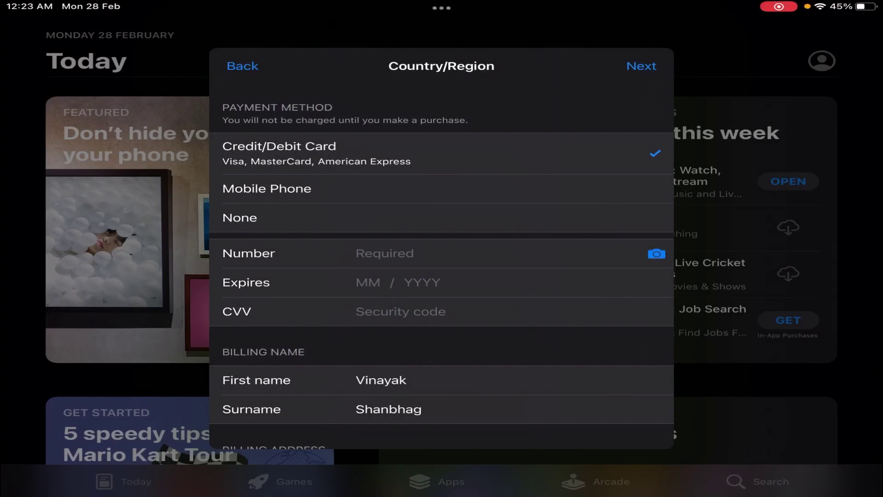
pyautogui.click(239, 217)
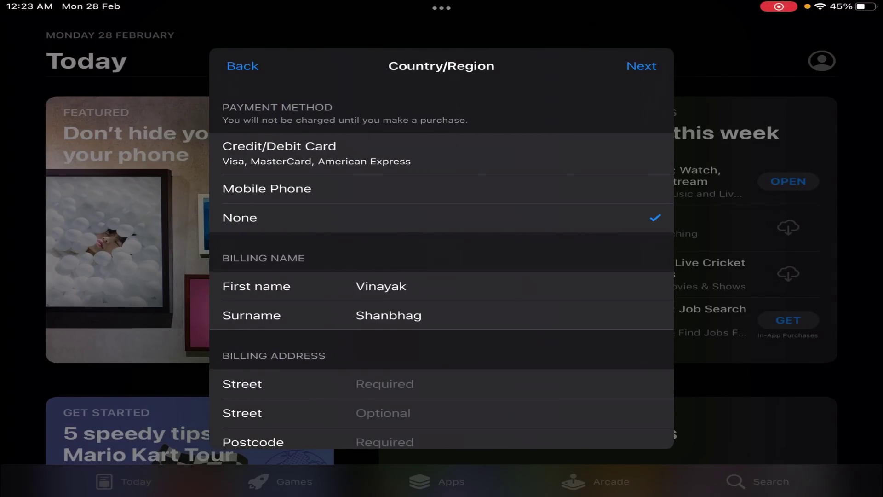
pyautogui.scroll(-3, 441, 276)
# Step: Fill in the billing street, postcode and phone number
pyautogui.click(384, 242)
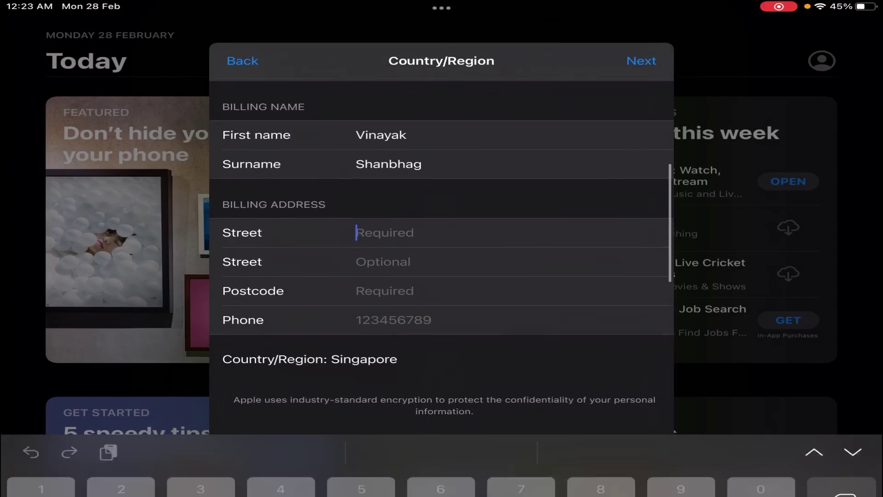
pyautogui.write('Singa')
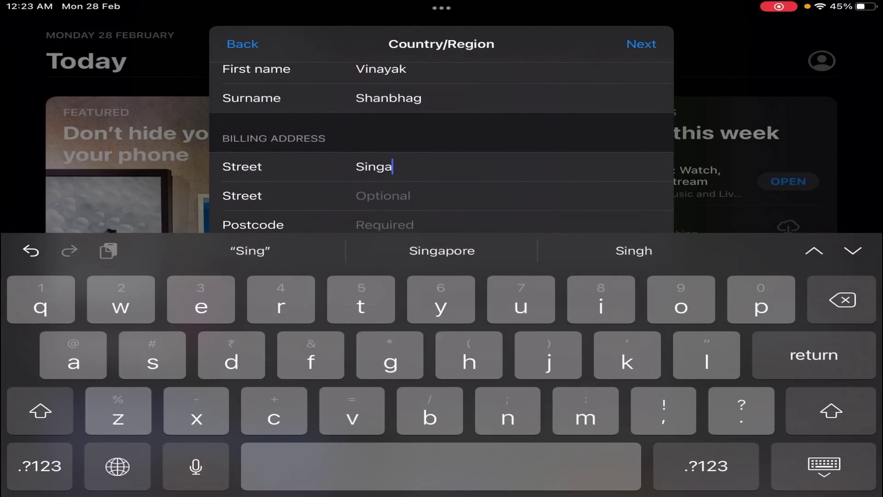
pyautogui.write('pore')
pyautogui.click(385, 224)
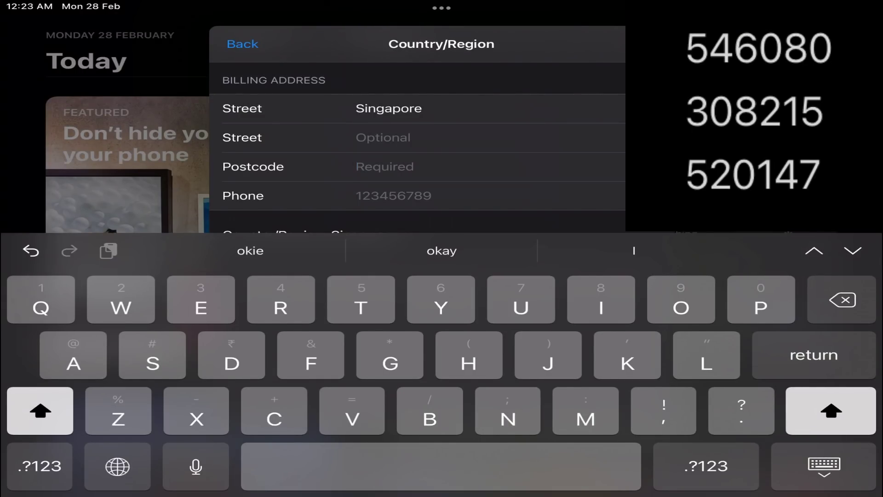
pyautogui.write('5')
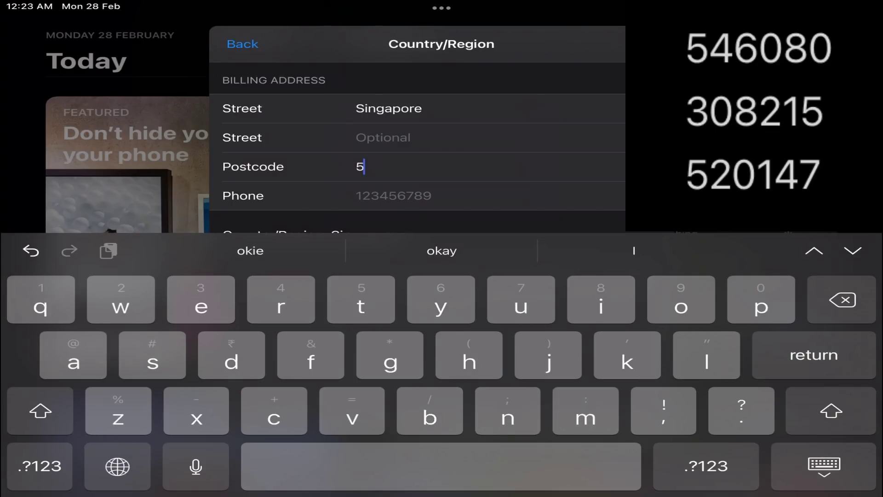
pyautogui.write('4')
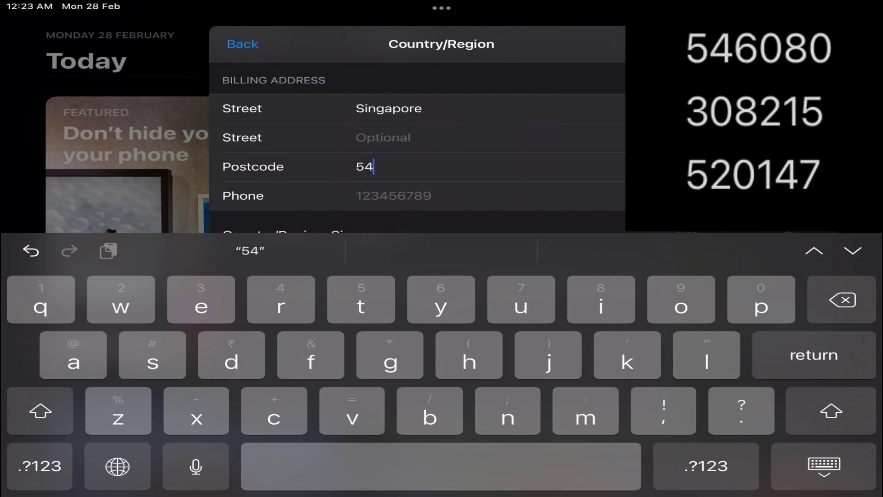
pyautogui.write('6')
pyautogui.write('9')
pyautogui.write('0')
pyautogui.write('80')
pyautogui.press('Return')
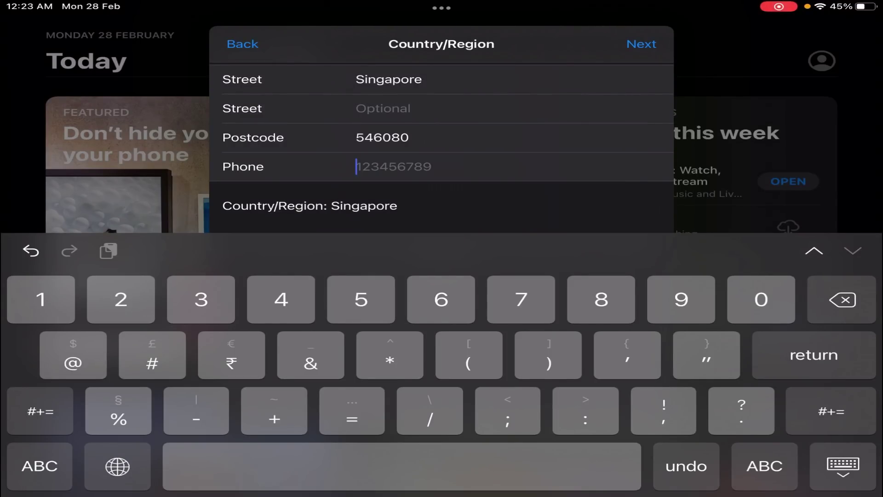
pyautogui.write('1')
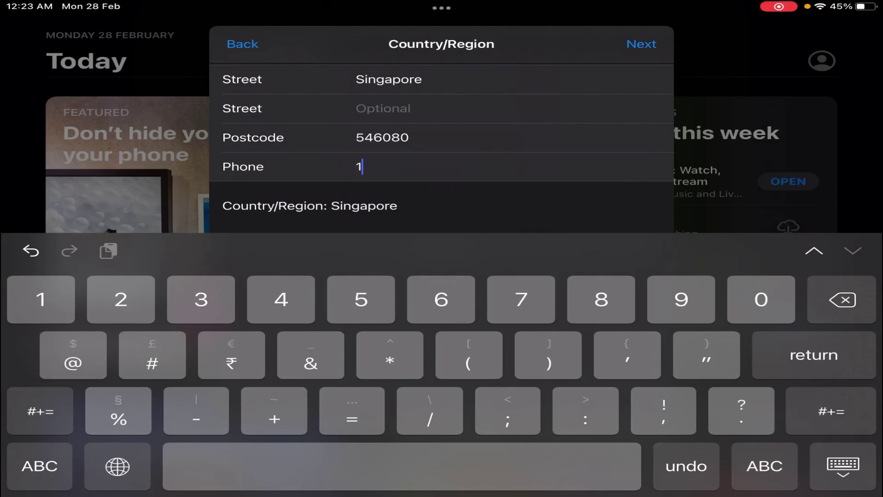
pyautogui.write('23456')
pyautogui.write('789')
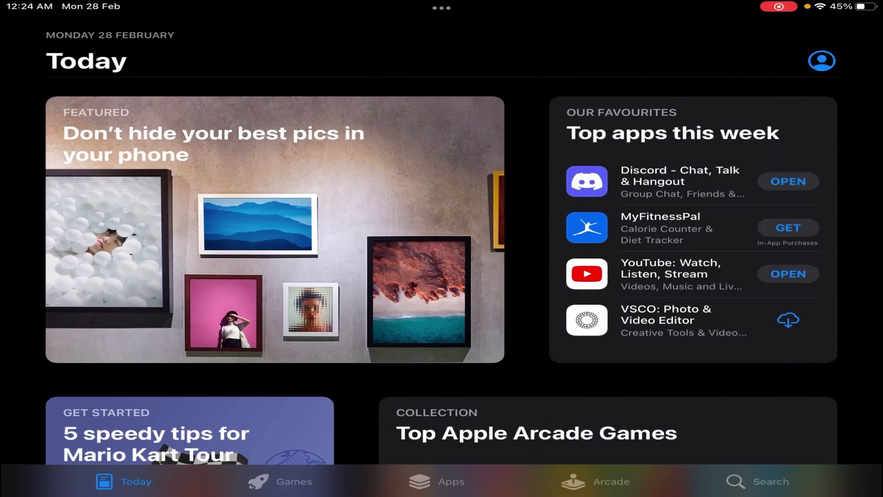
# Step: Search the store for 'vpn speed' and download VPN-Speed Browsec Proxy Fast
pyautogui.click(758, 481)
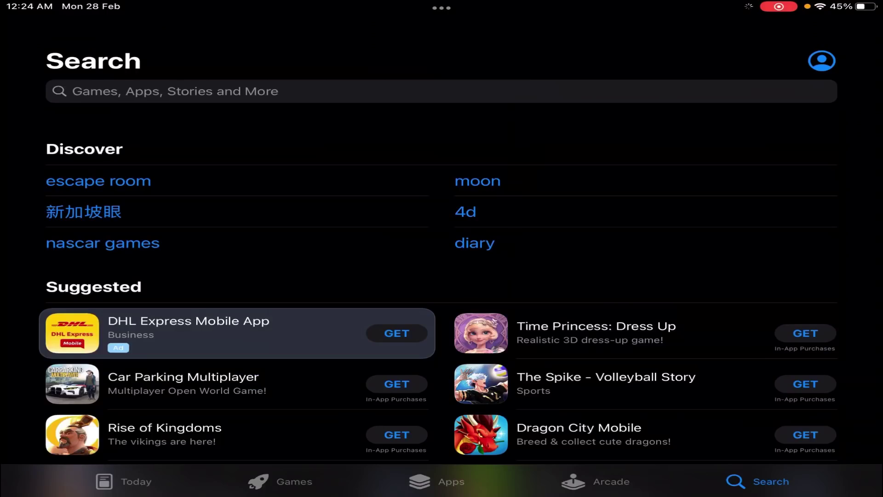
pyautogui.click(175, 91)
pyautogui.write('vpn')
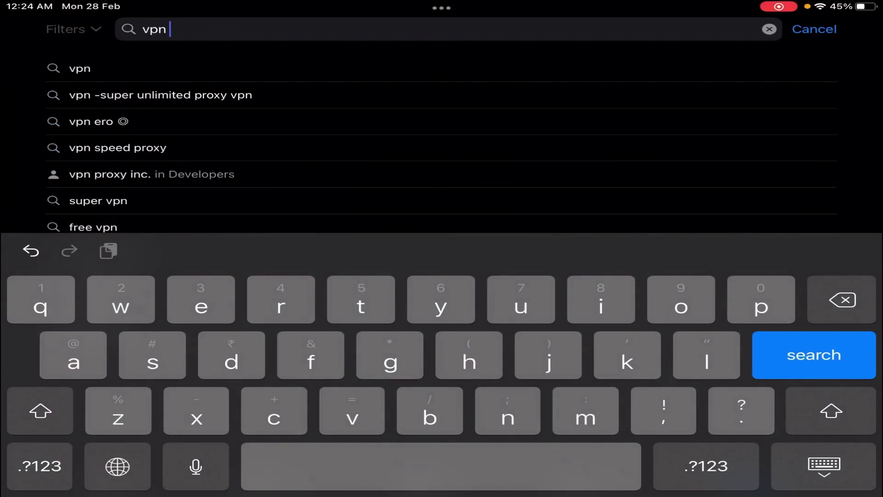
pyautogui.write(' spee')
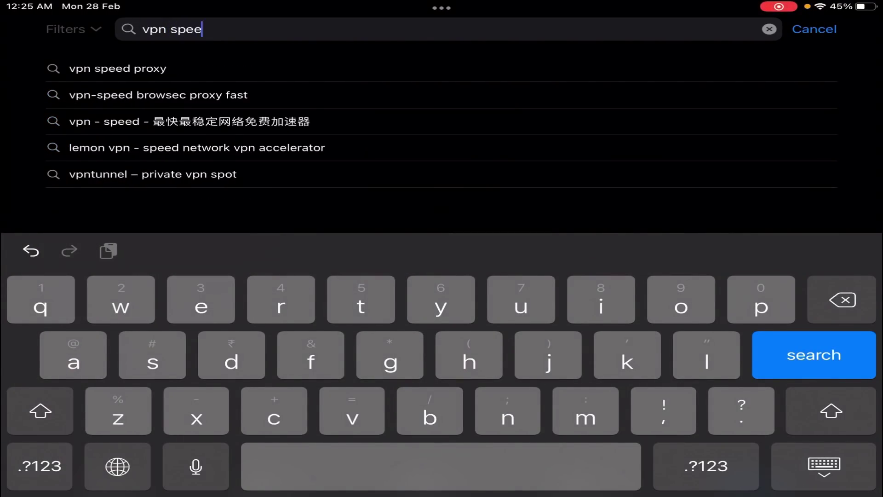
pyautogui.write('d')
pyautogui.press('Return')
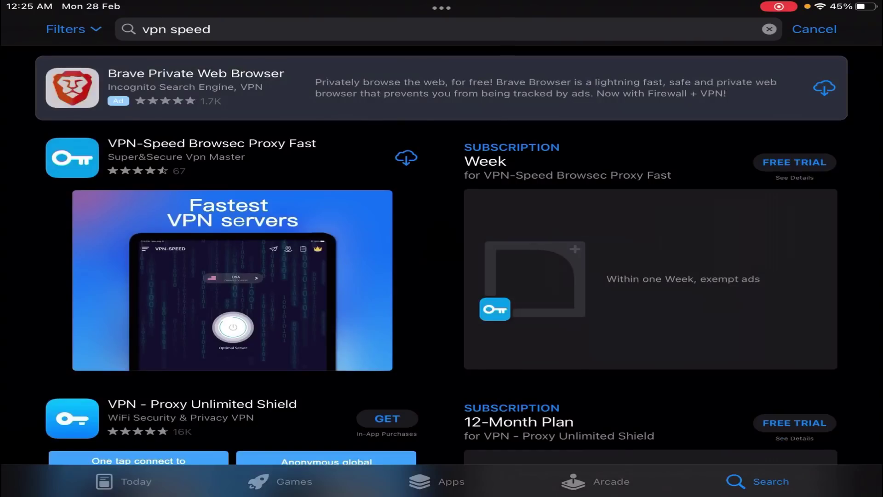
pyautogui.click(406, 157)
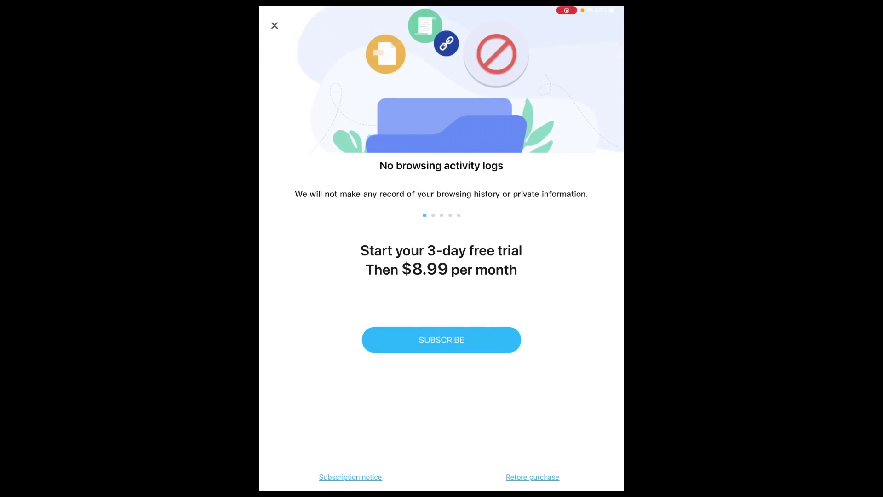
# Step: Dismiss the trial offer, connect VPN-Speed to the SG Singapore server, and decline tracking
pyautogui.click(274, 26)
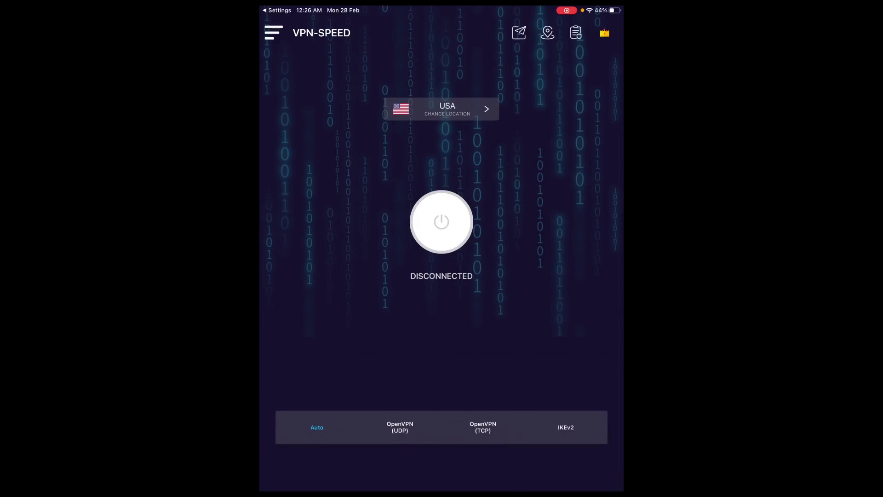
pyautogui.click(441, 109)
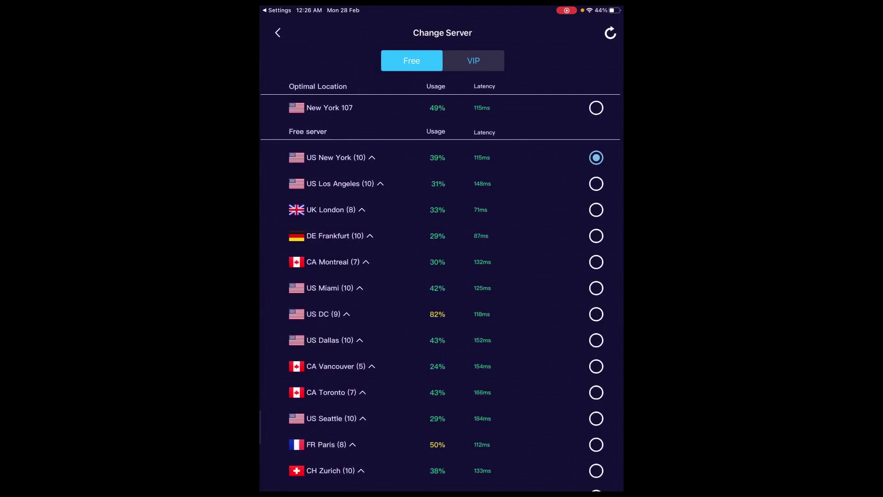
pyautogui.scroll(-5, 442, 281)
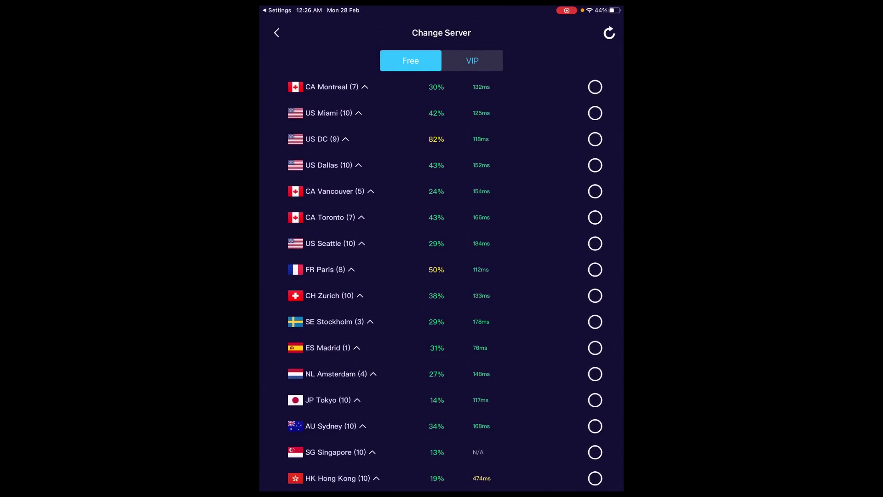
pyautogui.click(595, 452)
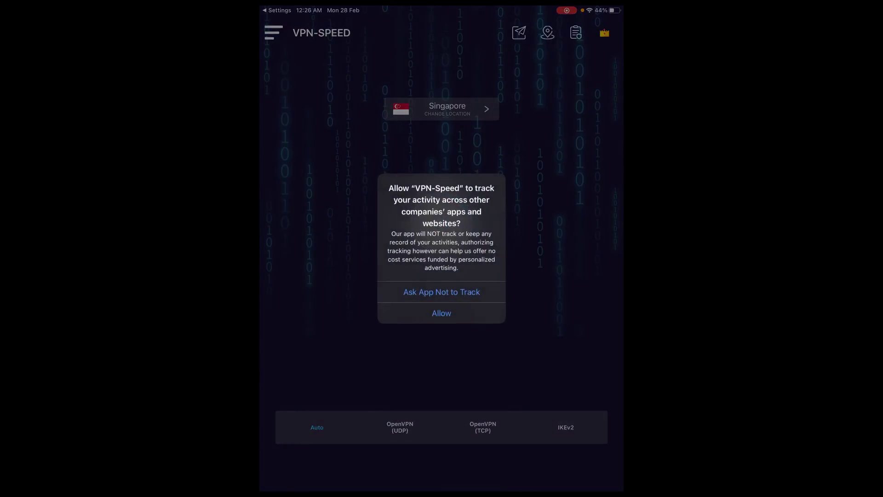
pyautogui.click(441, 292)
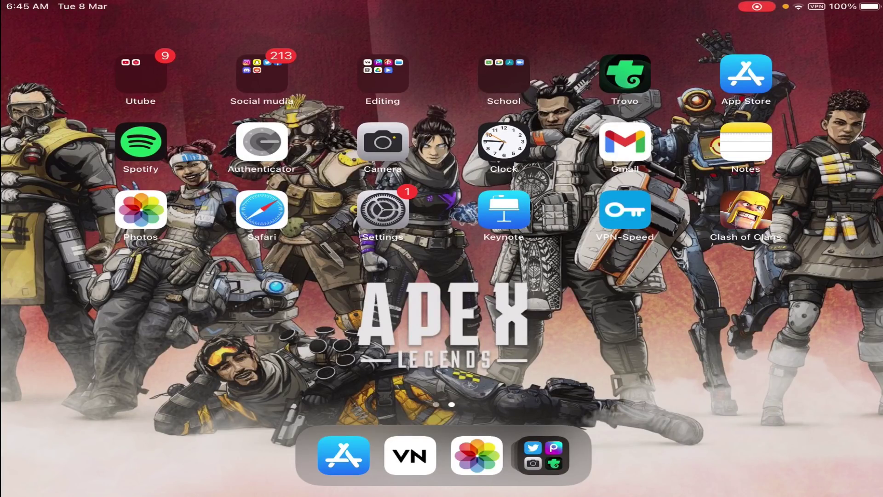
# Step: Reopen the App Store and search for 'apex legends mobile'
pyautogui.click(746, 73)
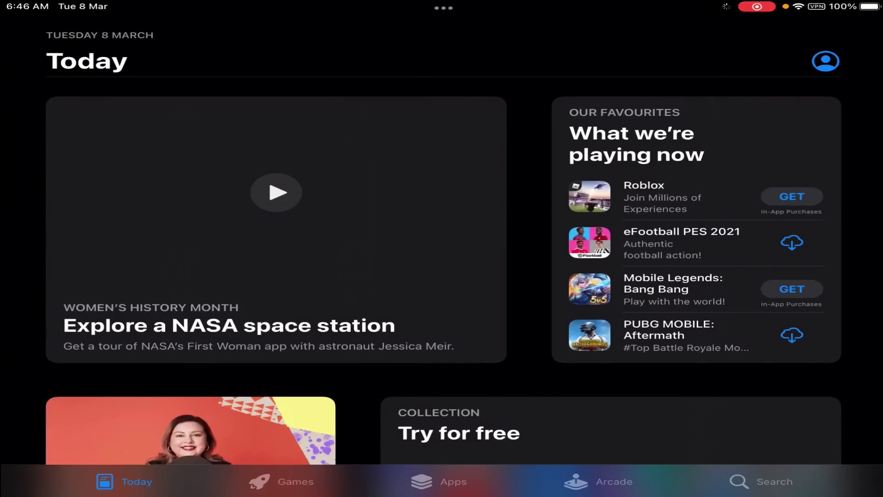
pyautogui.click(761, 481)
pyautogui.click(276, 89)
pyautogui.write('a')
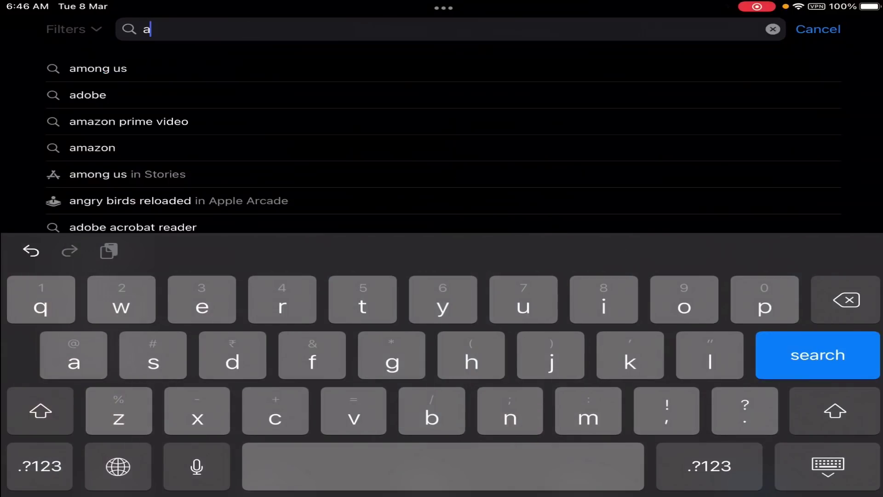
pyautogui.write('pr')
pyautogui.press('BackSpace')
pyautogui.write('e')
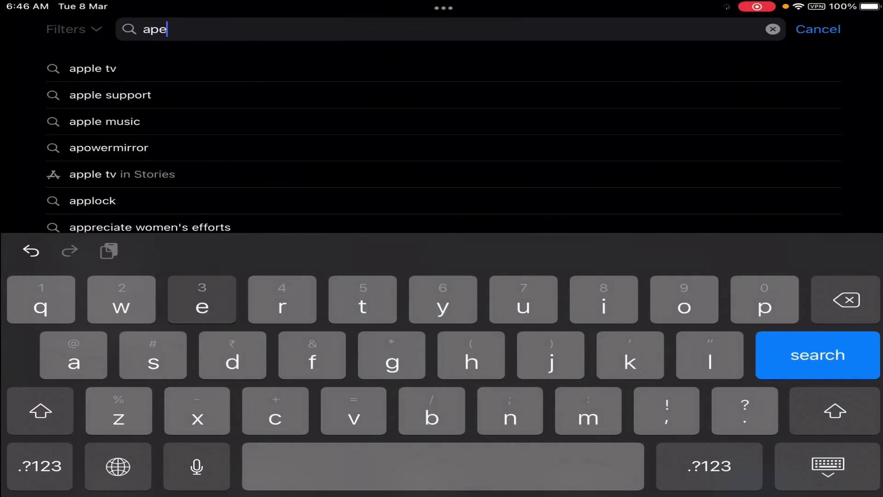
pyautogui.write('x lege')
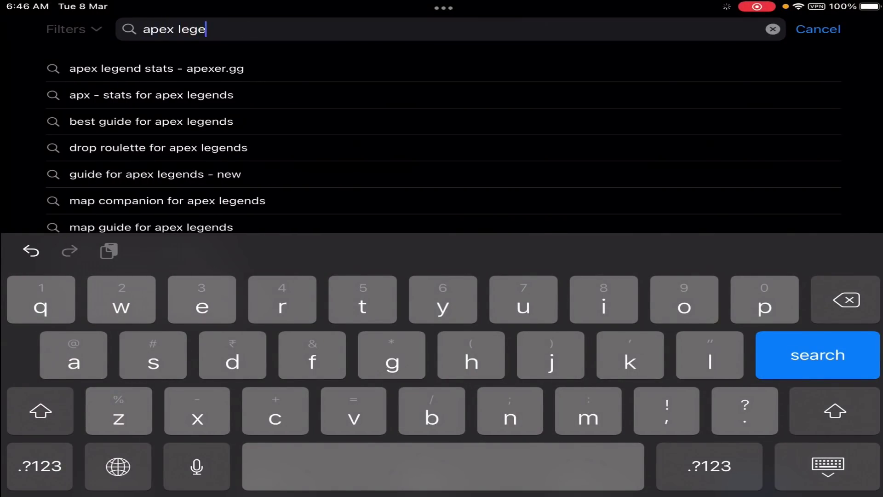
pyautogui.write('nds mobile')
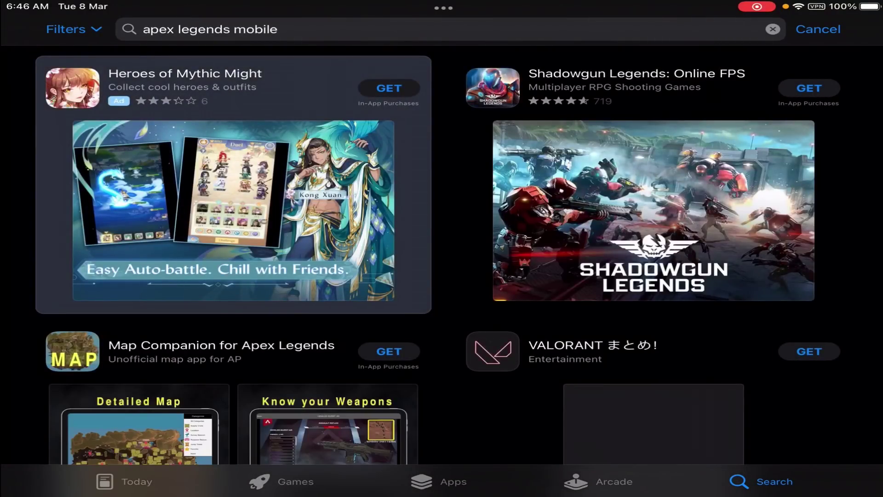
# Step: Open the Apex Legends Mobile page from the results and browse its details
pyautogui.scroll(-15, 441, 253)
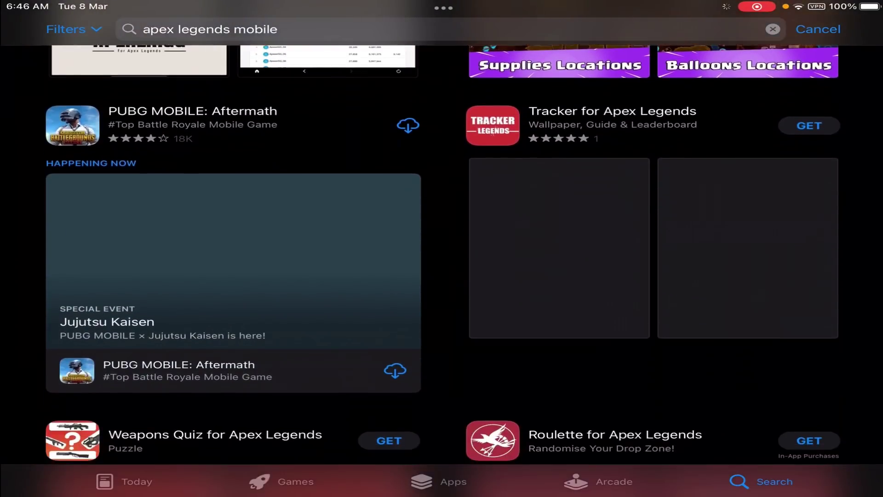
pyautogui.scroll(-6, 441, 253)
pyautogui.scroll(-7, 441, 253)
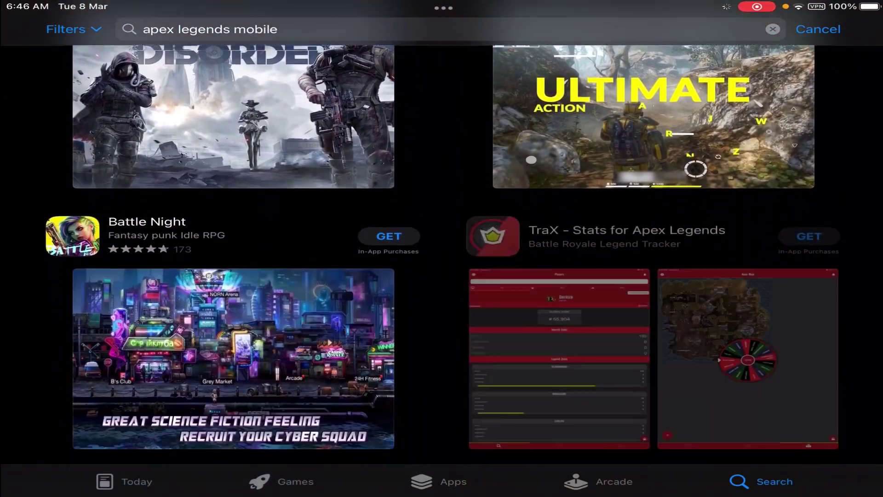
pyautogui.scroll(-3, 441, 253)
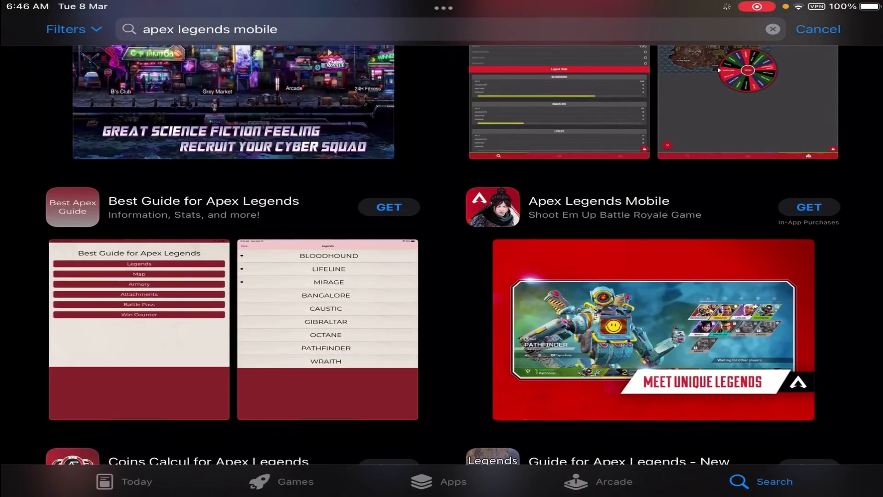
pyautogui.click(598, 203)
pyautogui.scroll(-5, 441, 253)
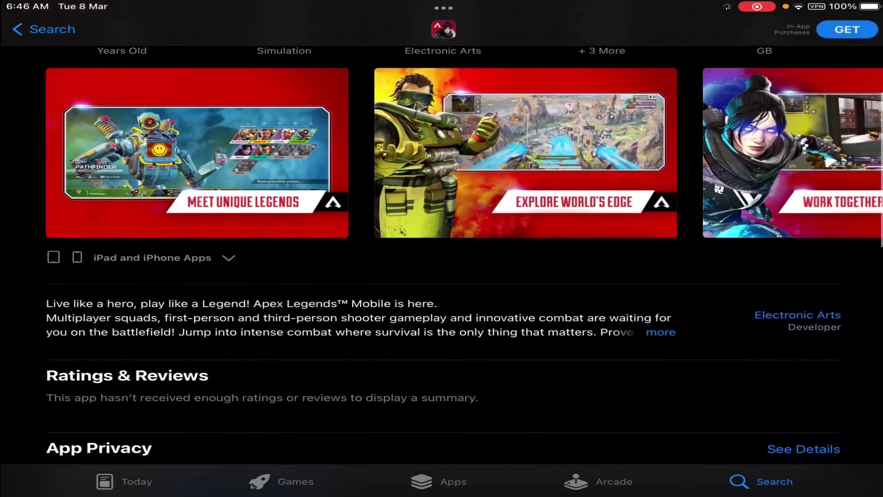
pyautogui.scroll(-5, 441, 253)
pyautogui.scroll(10, 442, 253)
pyautogui.hscroll(5, 441, 299)
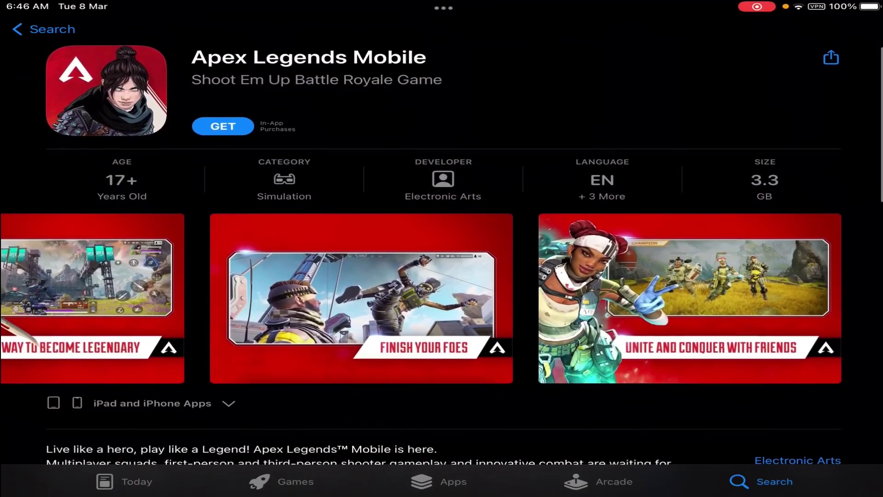